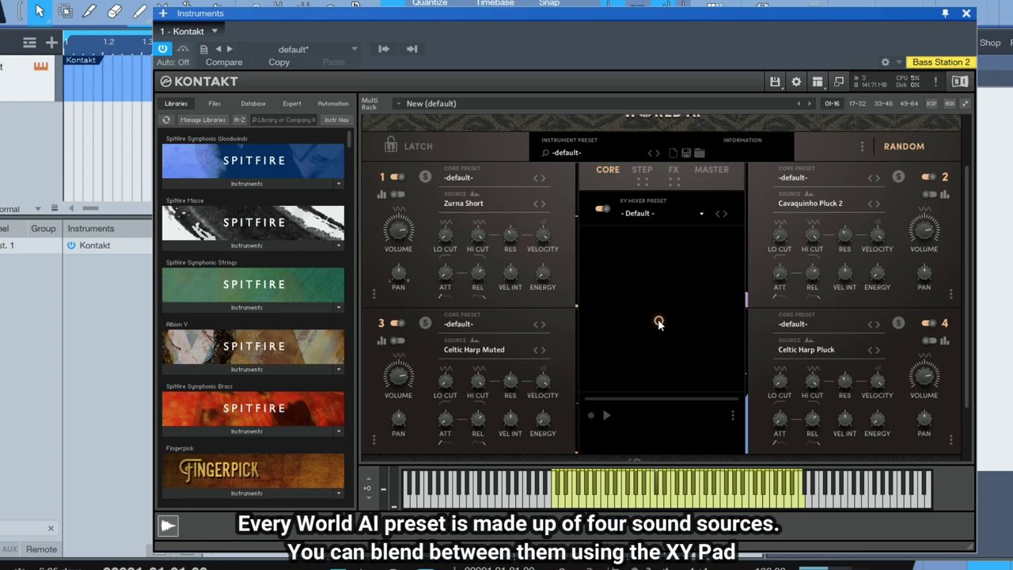
# Step: Move the XY mixer point to the corners of cores 4, 2, 3 and 1 in turn, ending at core 1
pyautogui.moveTo(659, 322); pyautogui.dragTo(760, 411)
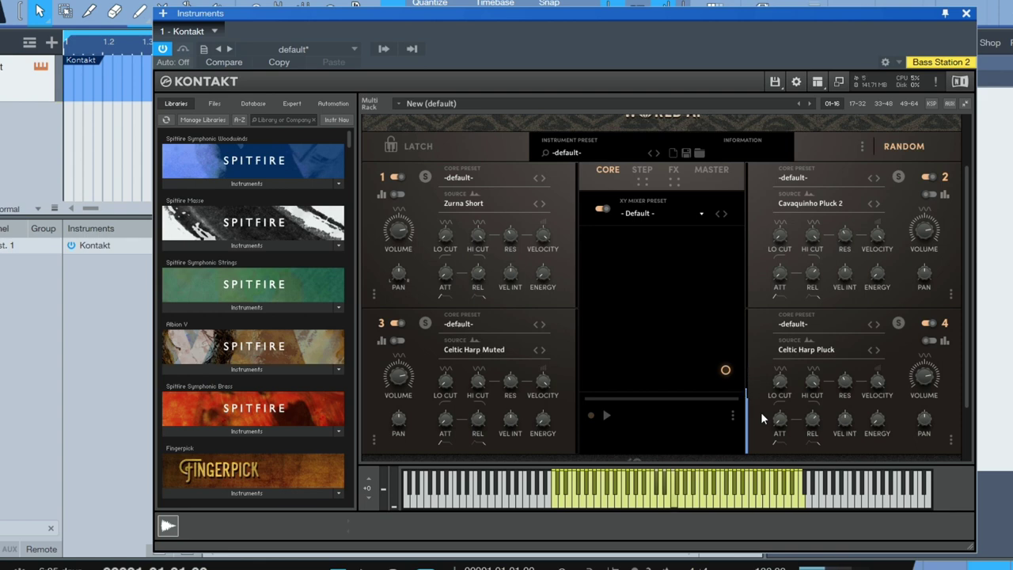
pyautogui.moveTo(760, 411); pyautogui.dragTo(759, 230)
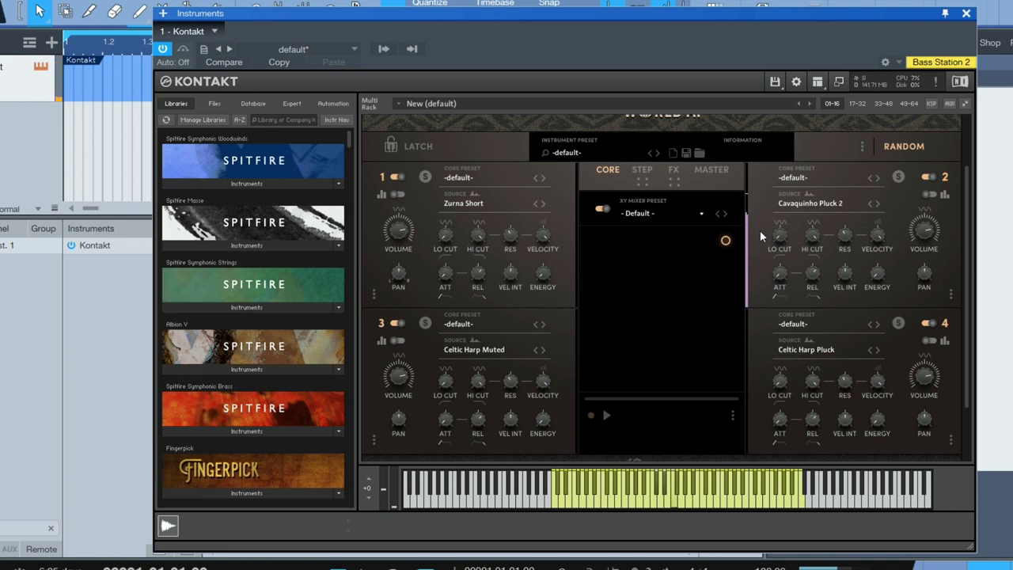
pyautogui.moveTo(759, 235); pyautogui.dragTo(566, 398)
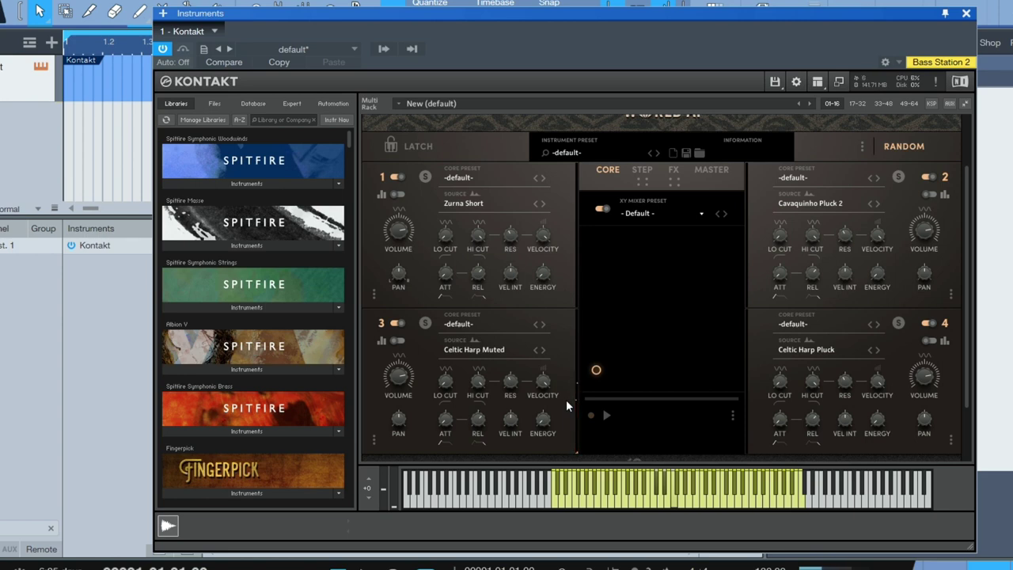
pyautogui.moveTo(566, 400); pyautogui.dragTo(576, 231)
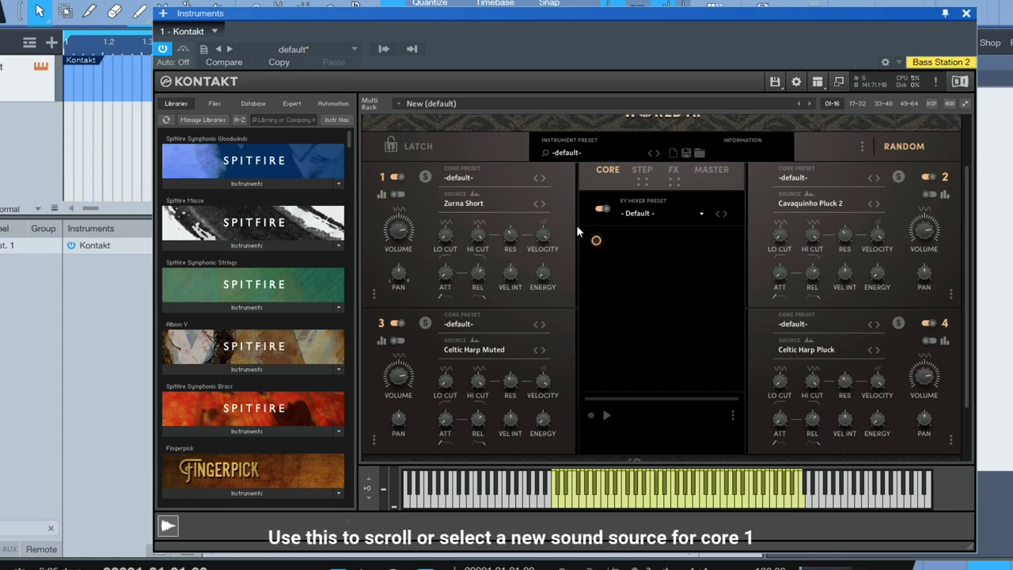
# Step: Advance core 1's source to Zurna Sus NV and audition Celtic Female Qa, Celtic Female Ne and Celtic Female Mei from its source browser
pyautogui.click(543, 205)
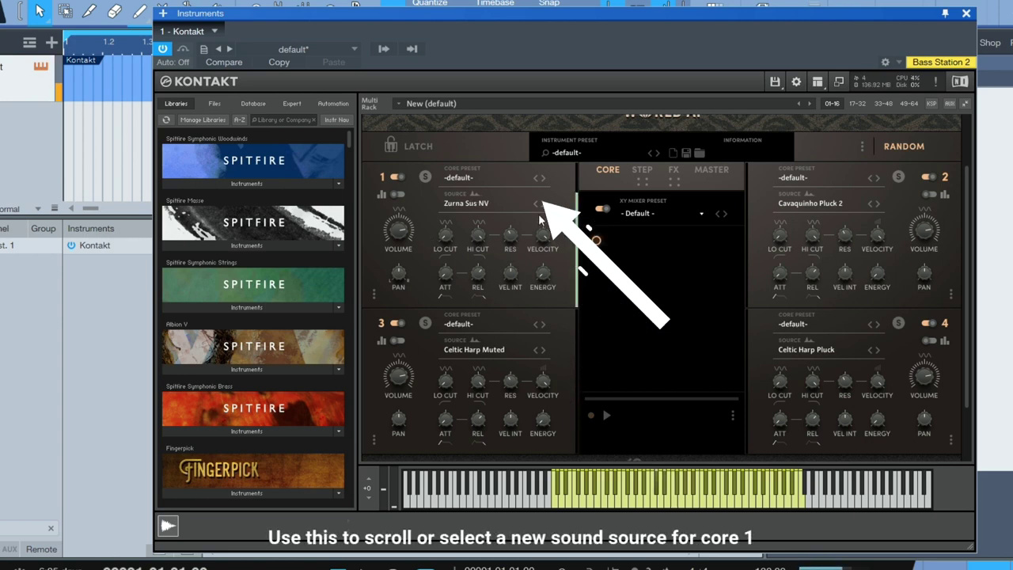
pyautogui.click(482, 203)
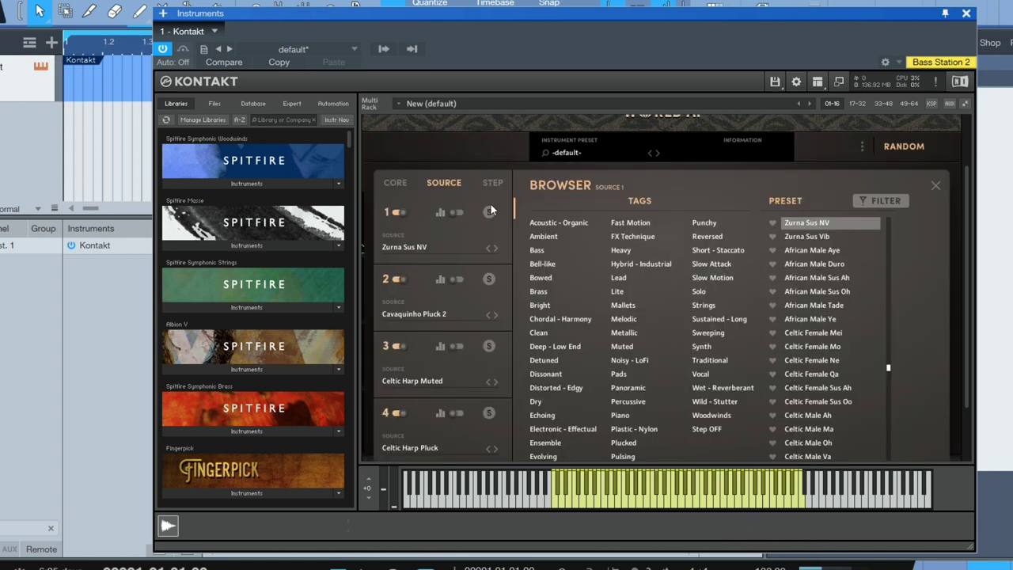
pyautogui.click(868, 372)
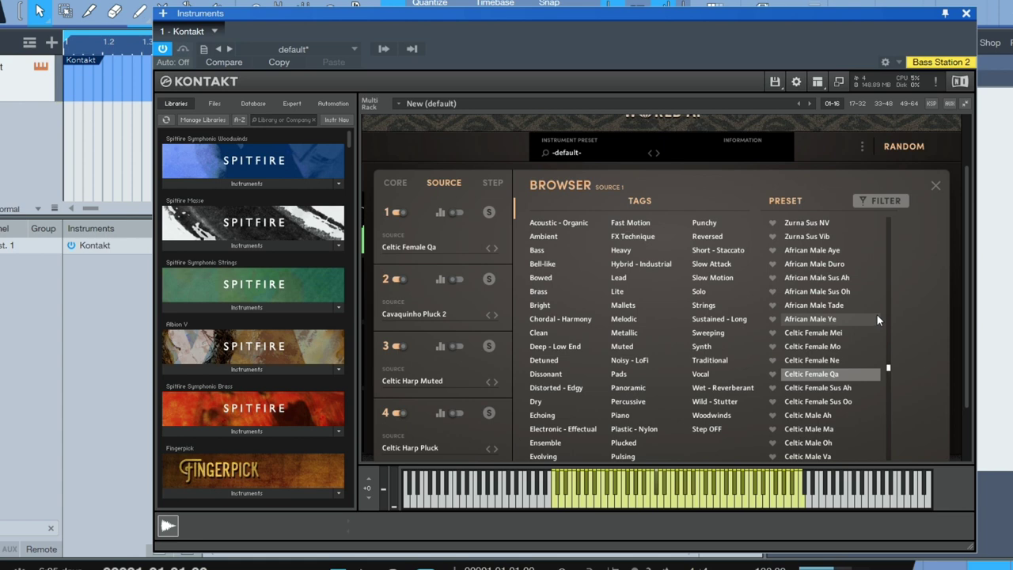
pyautogui.click(831, 363)
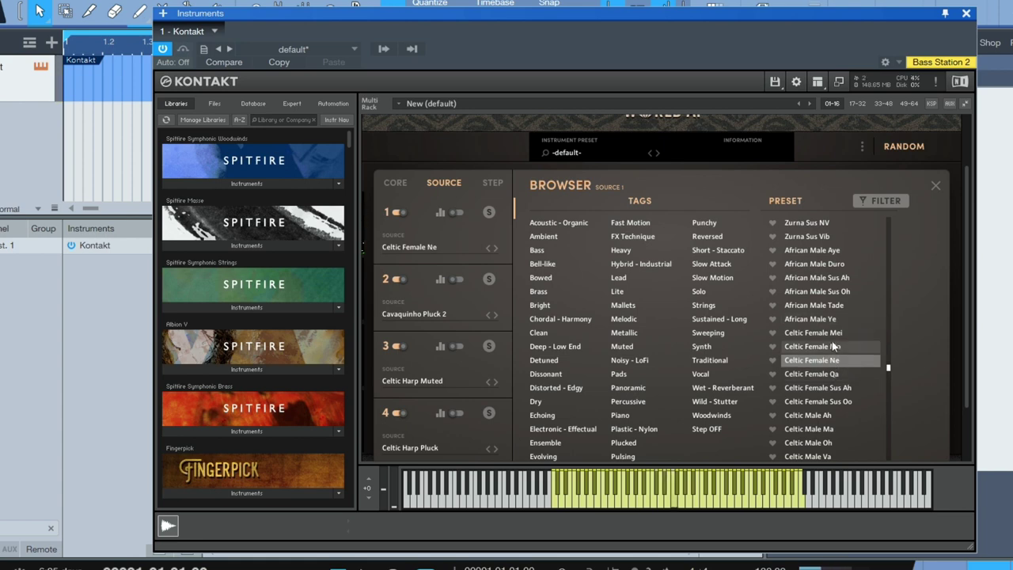
pyautogui.click(831, 334)
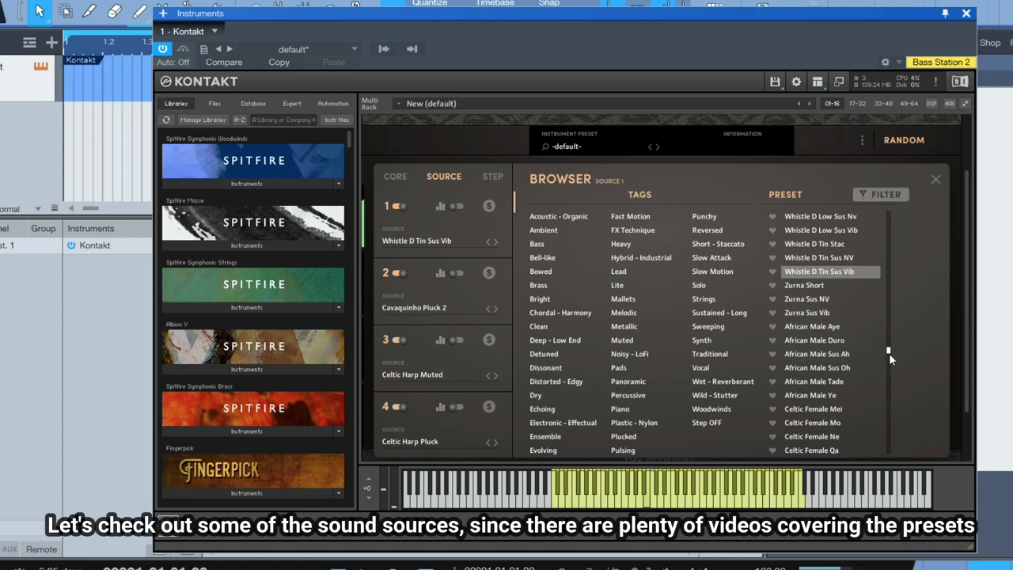
# Step: Audition the Salamuri Short and Salamuri Long sources on core 1
pyautogui.moveTo(889, 352); pyautogui.dragTo(892, 317)
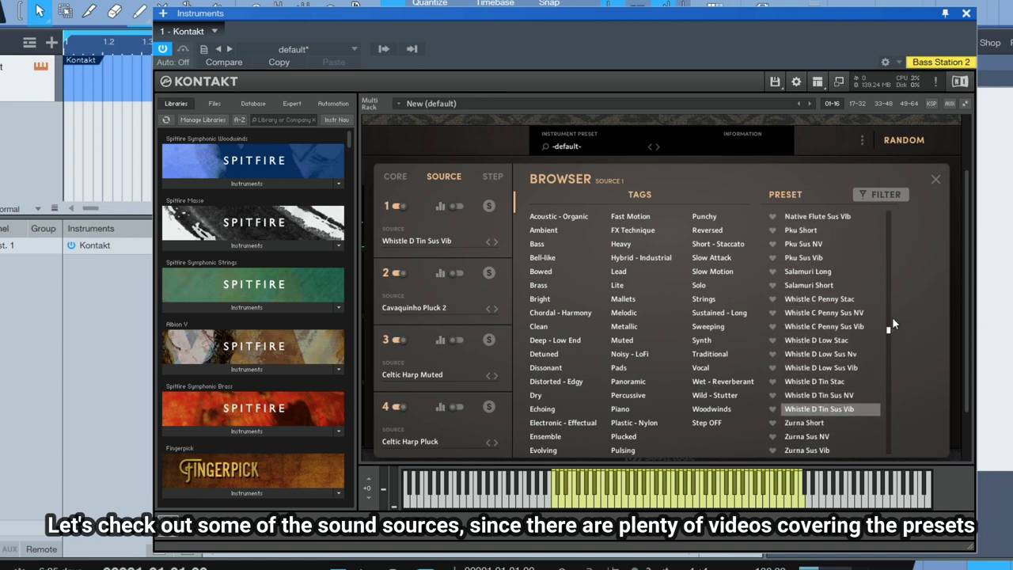
pyautogui.click(826, 287)
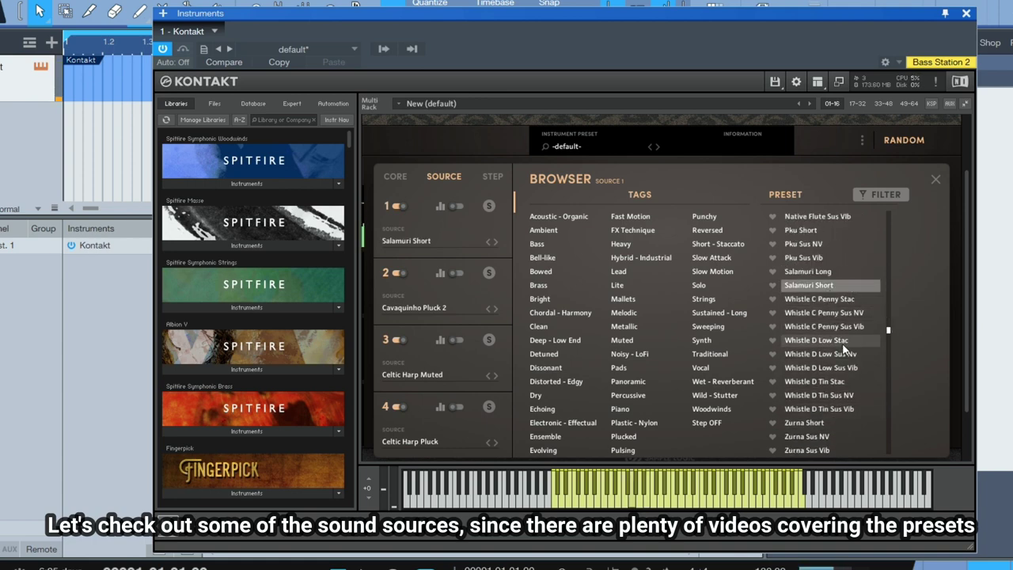
pyautogui.click(832, 271)
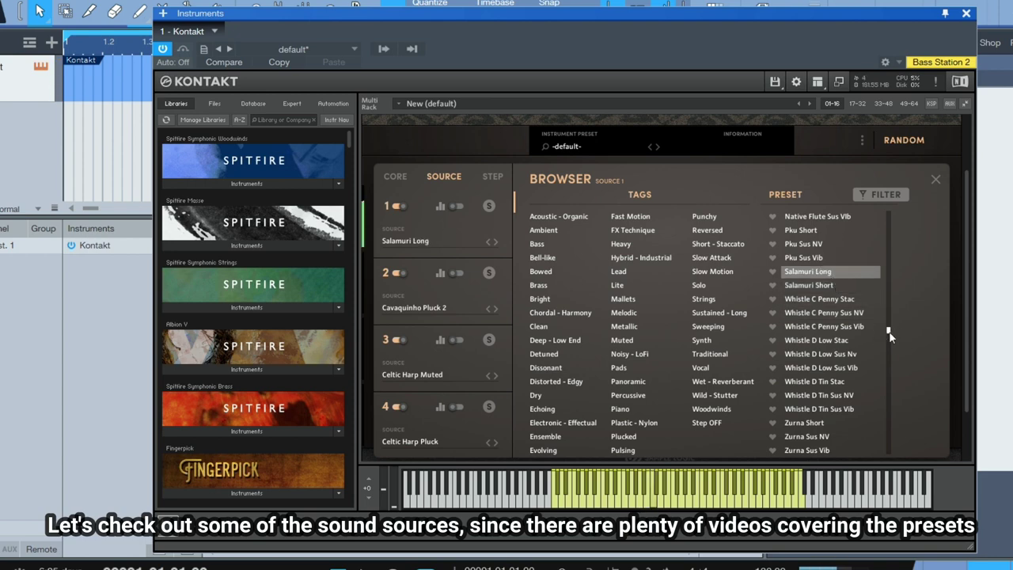
# Step: Audition Pku Short, Native Flute Short, Native Flute Sus VIb and Duduk Sus Vib as core 1's source
pyautogui.moveTo(890, 334); pyautogui.dragTo(899, 305)
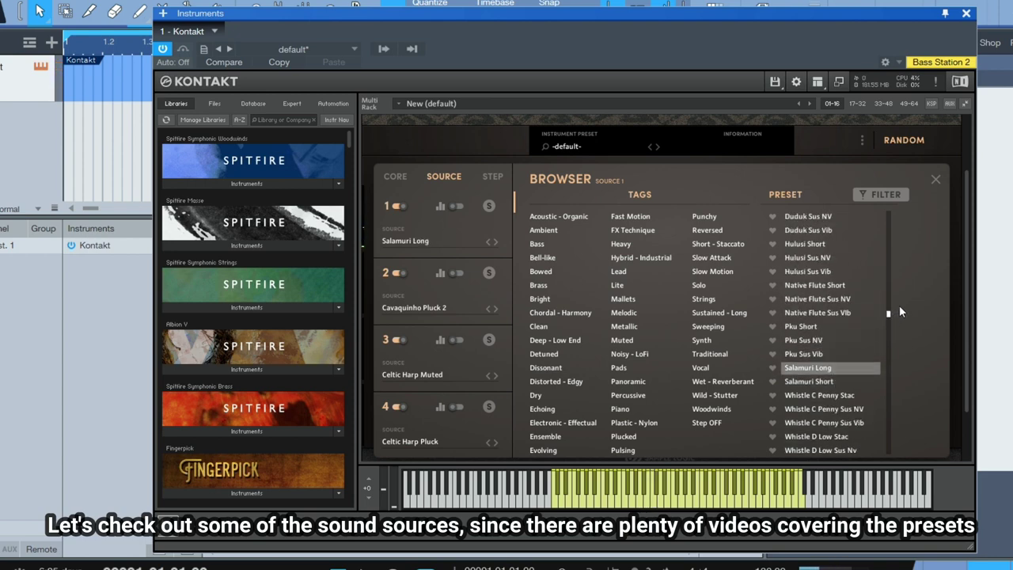
pyautogui.click(813, 325)
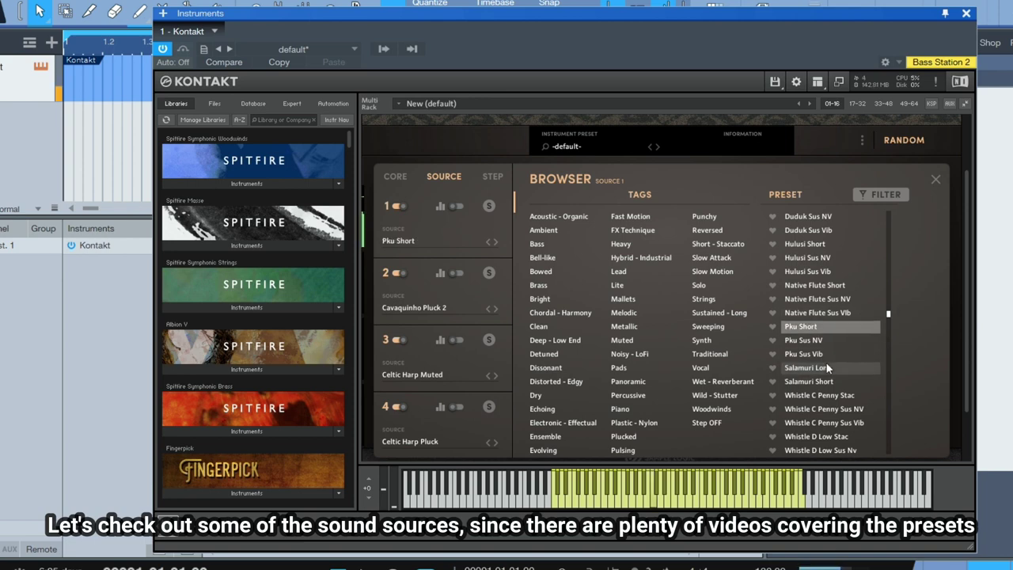
pyautogui.click(828, 287)
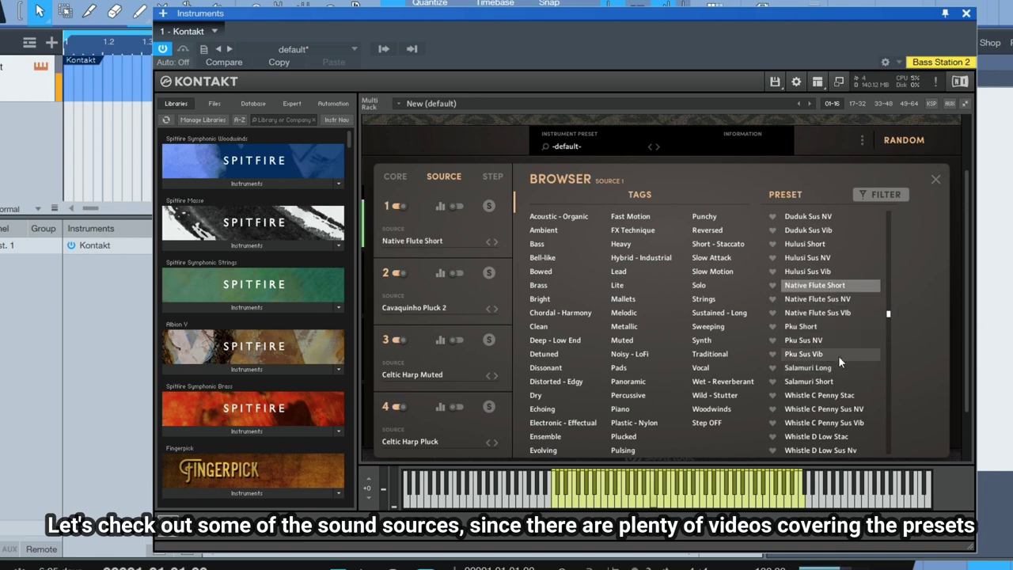
pyautogui.click(838, 315)
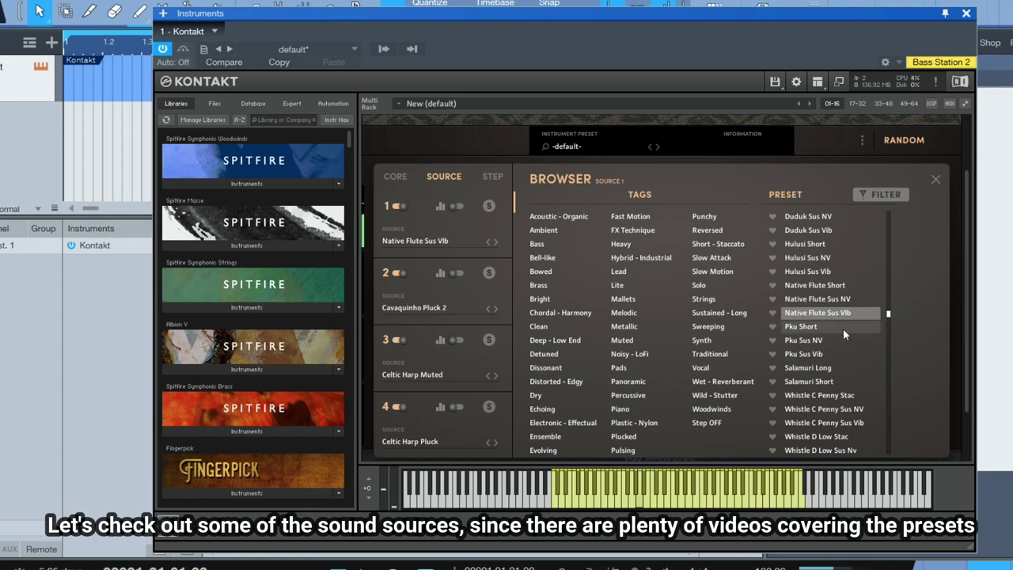
pyautogui.click(835, 234)
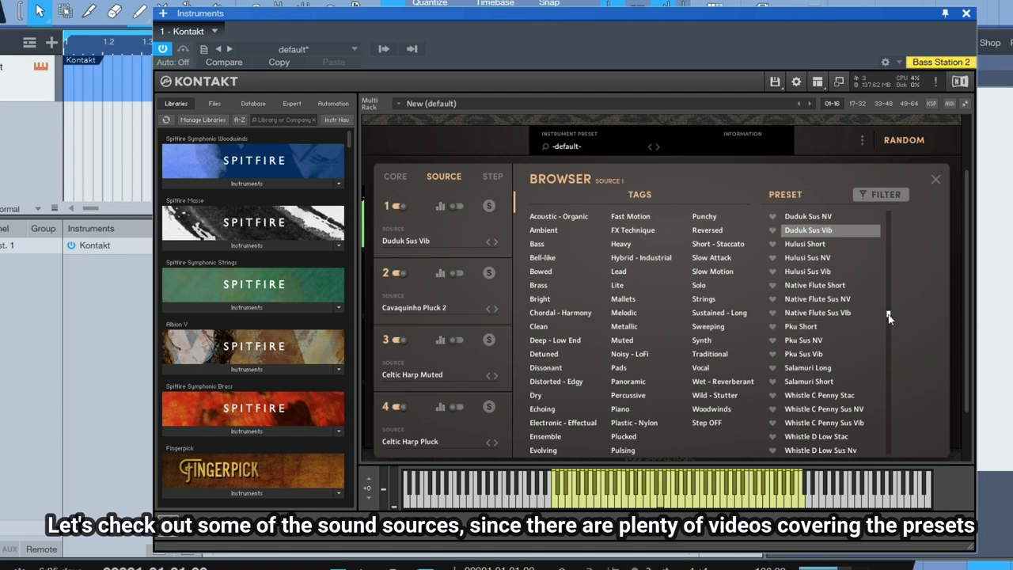
# Step: Audition the Tar Muted, Tar Pluck 2 and Tar Pluck 3 sources on core 1
pyautogui.scroll(5, 889, 317)
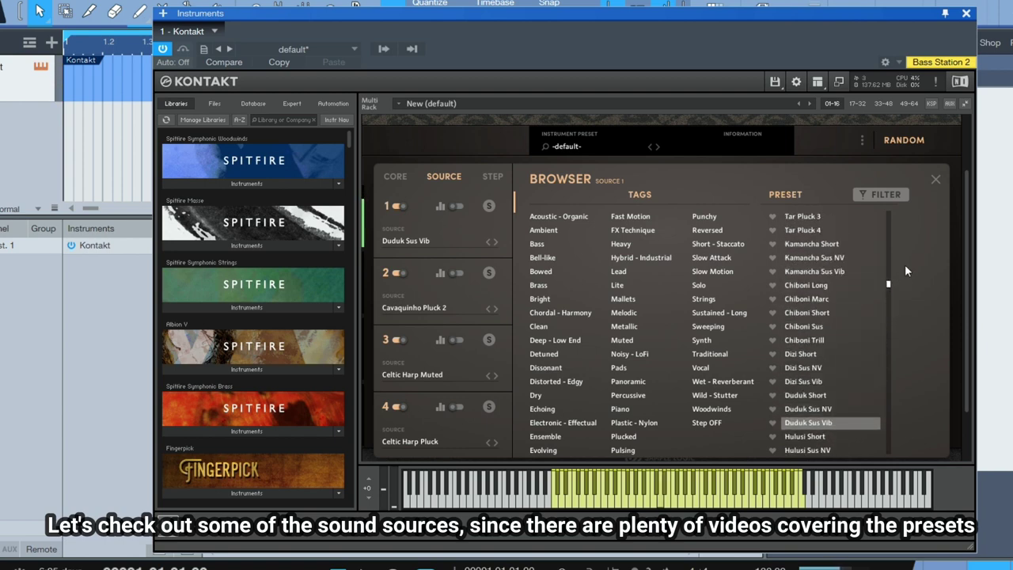
pyautogui.scroll(3, 894, 271)
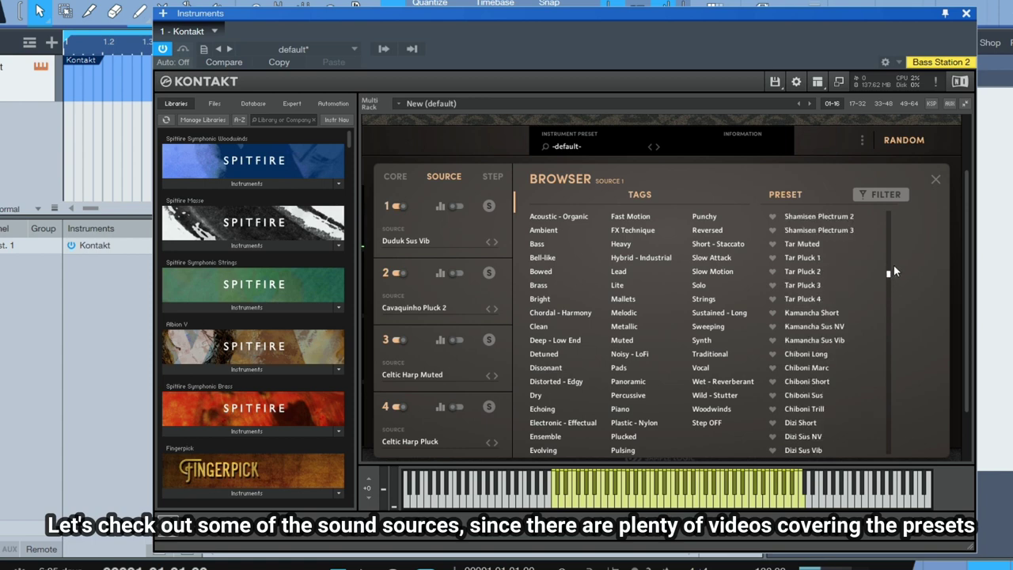
pyautogui.scroll(1, 893, 271)
pyautogui.click(816, 262)
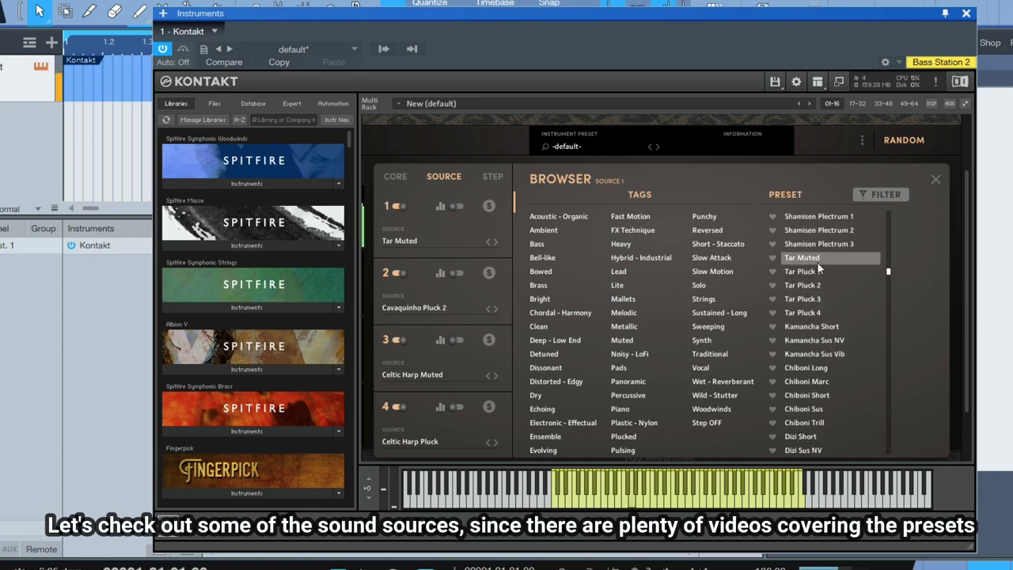
pyautogui.click(820, 287)
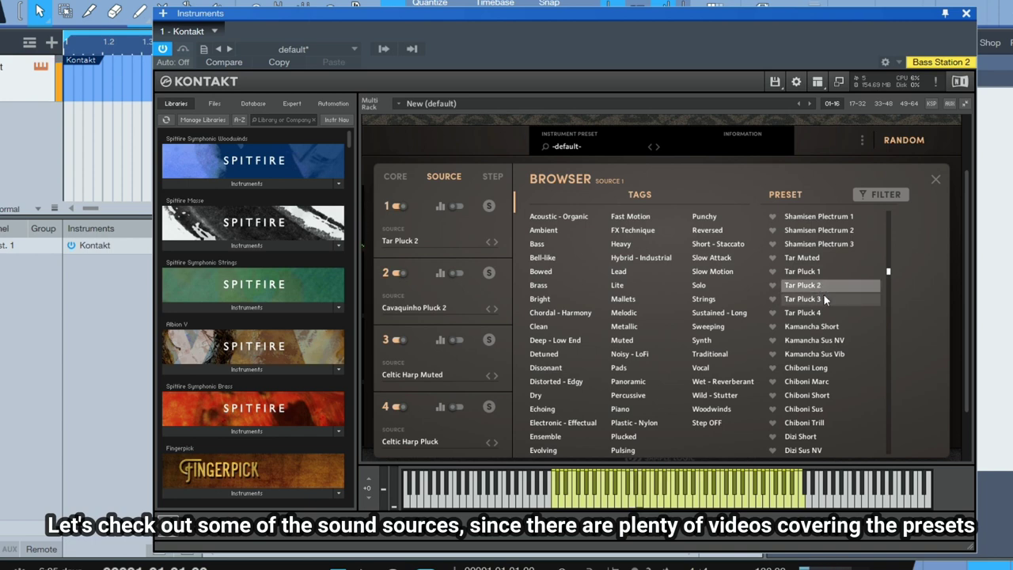
pyautogui.click(824, 296)
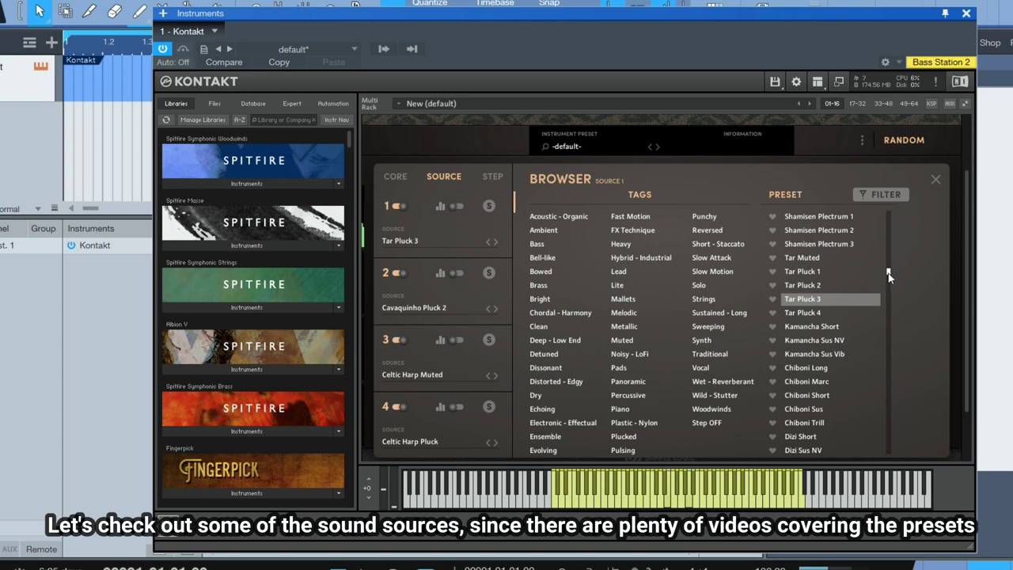
# Step: Audition Shamisen Plectrum 1, Pedal Steel Sus Vib, Panduri Pizz and Panduri Finger as core 1's source
pyautogui.moveTo(888, 275); pyautogui.dragTo(895, 244)
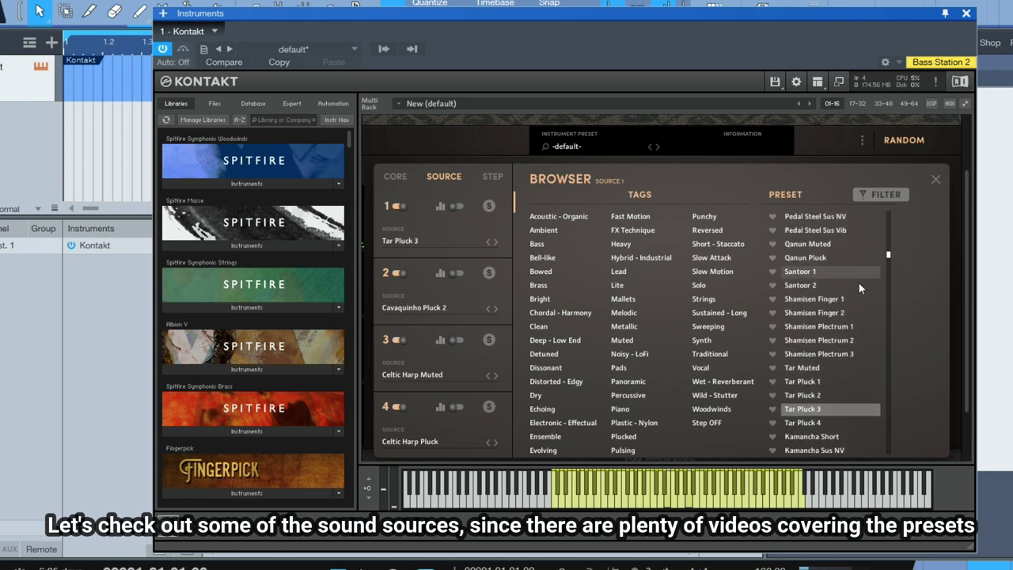
pyautogui.click(826, 328)
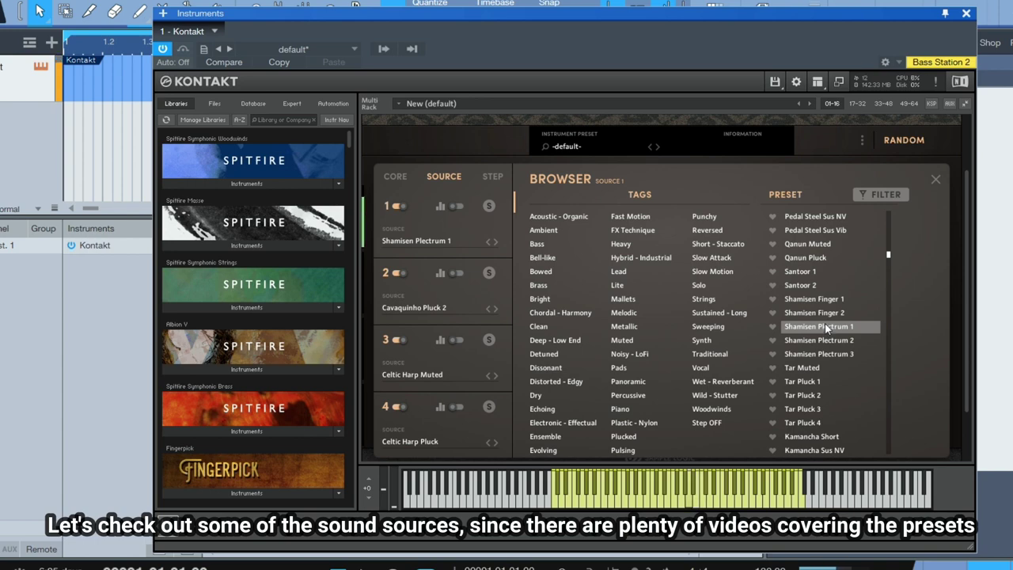
pyautogui.moveTo(888, 257); pyautogui.dragTo(894, 235)
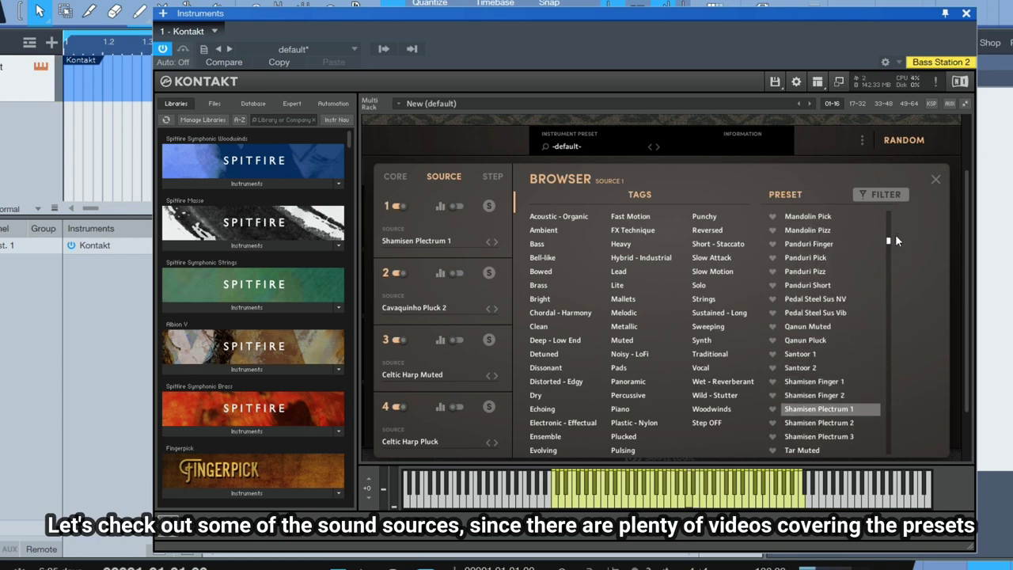
pyautogui.click(832, 312)
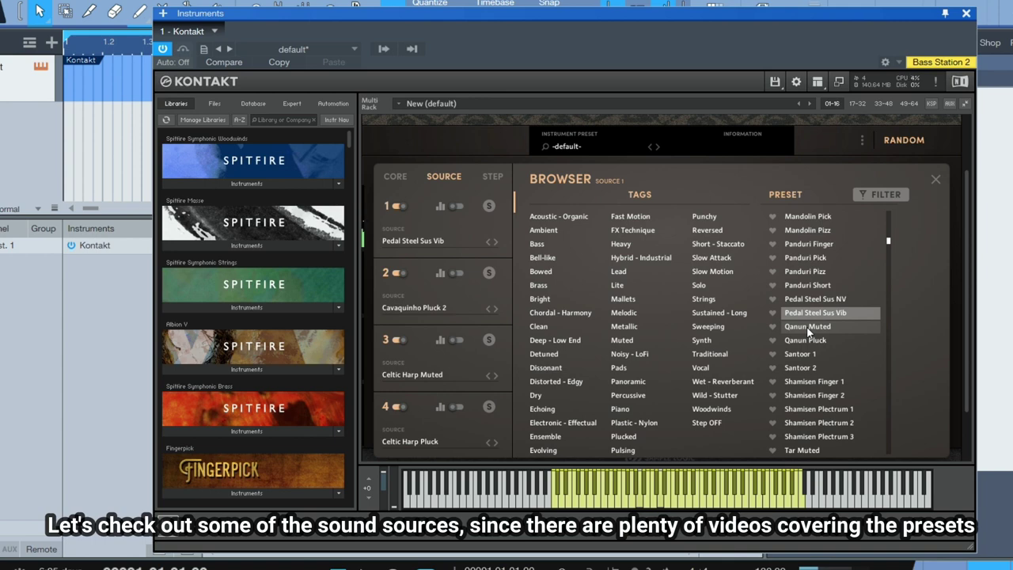
pyautogui.click(823, 275)
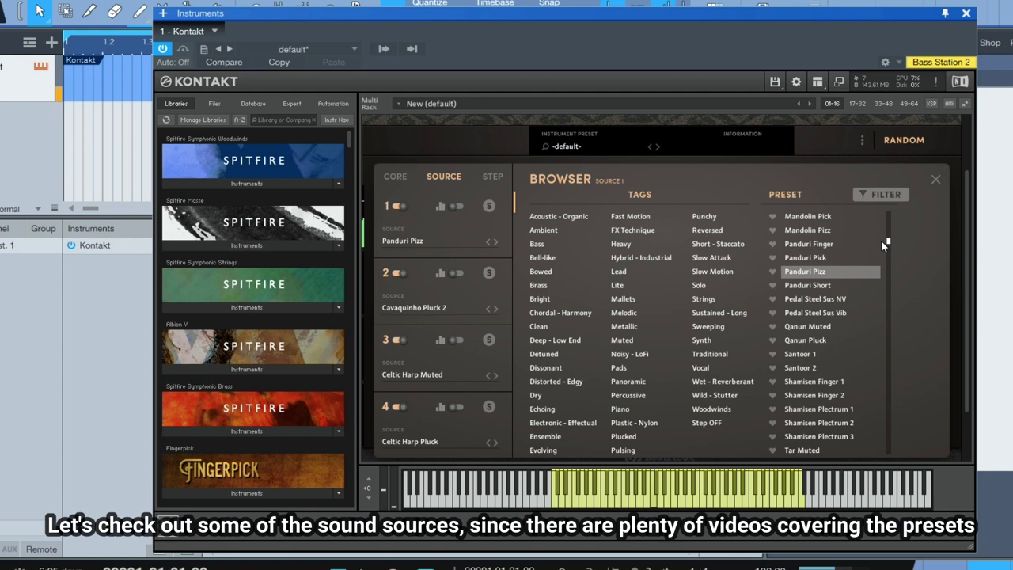
pyautogui.click(838, 245)
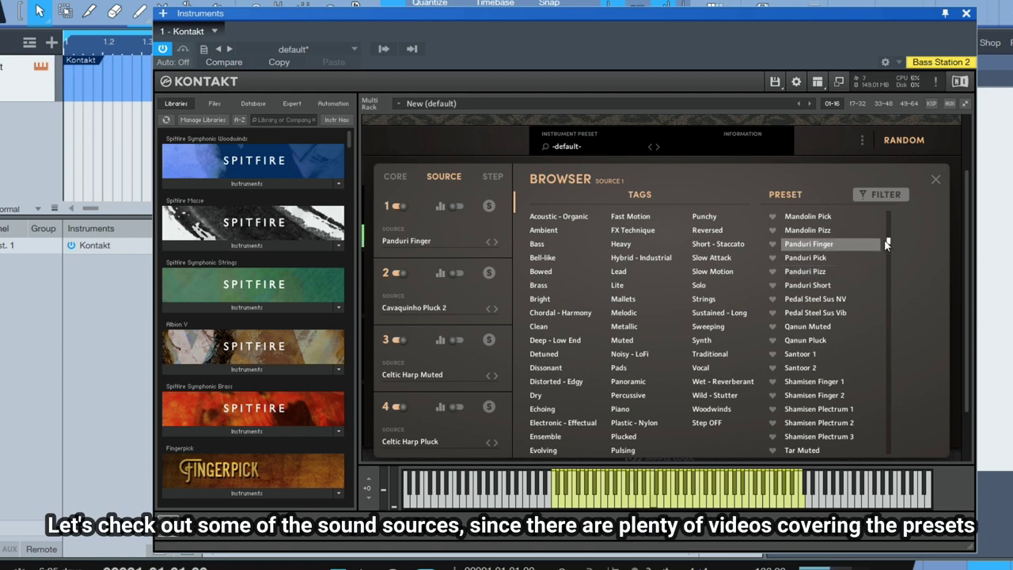
# Step: Audition the Mandolin Pizz, Mandolin Pick and Dobro Pick sources on core 1
pyautogui.scroll(3, 886, 243)
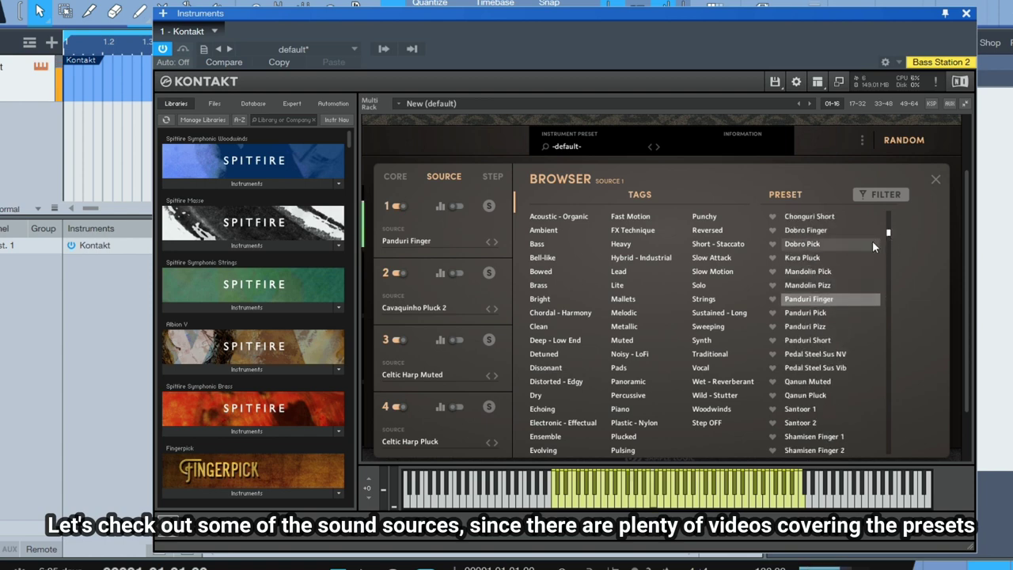
pyautogui.click(827, 287)
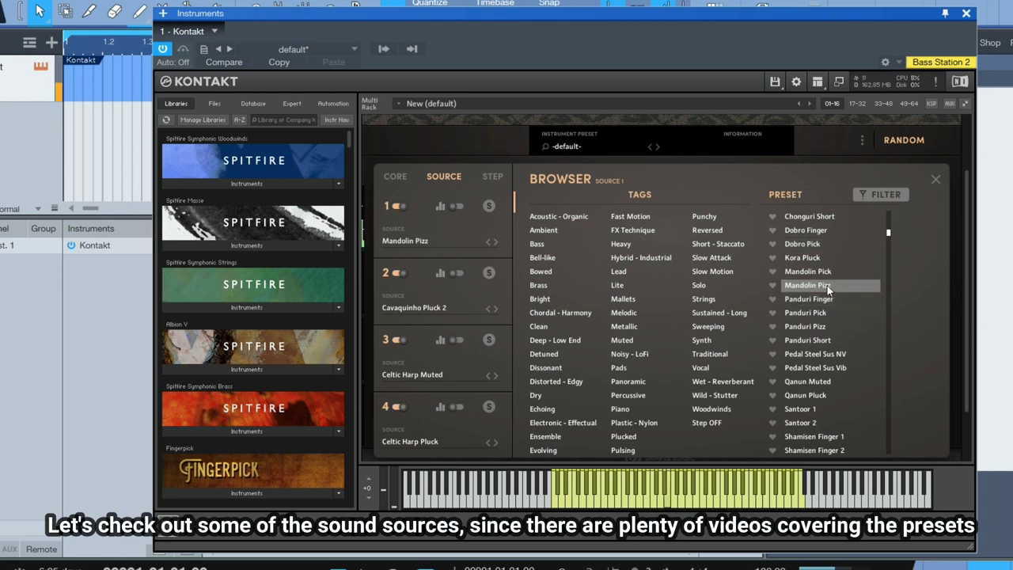
pyautogui.click(827, 273)
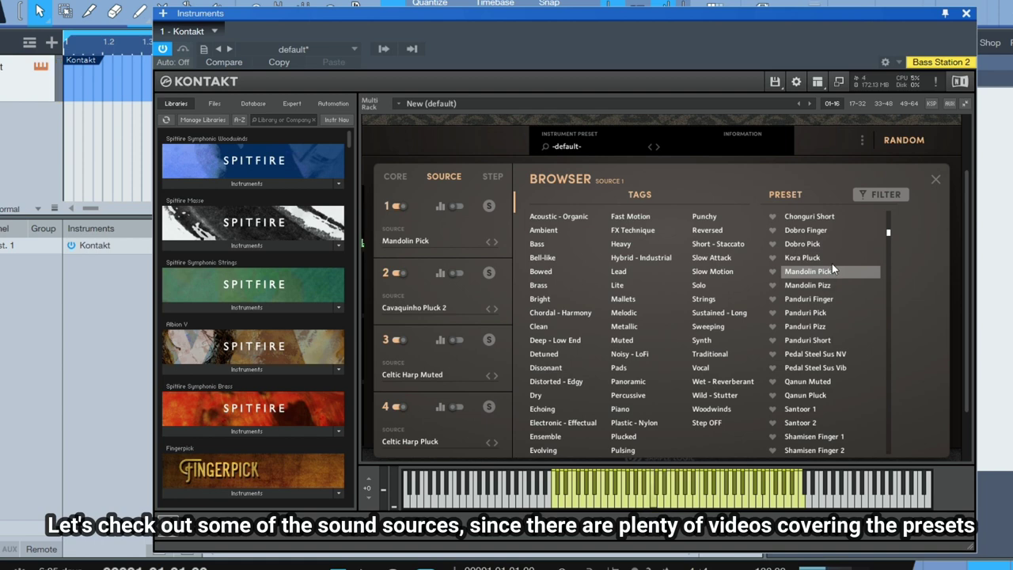
pyautogui.click(832, 249)
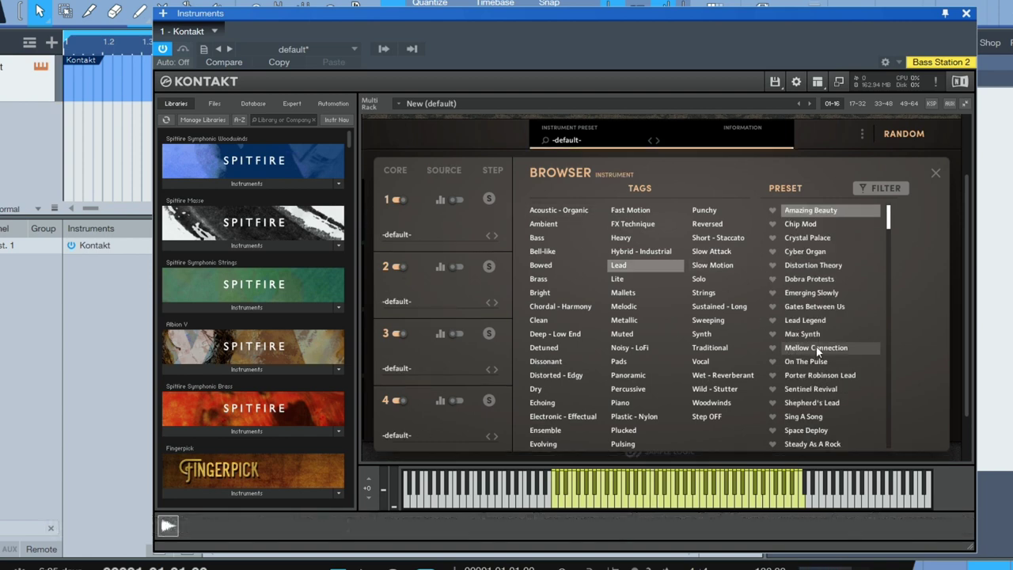
# Step: Load the Mellow Connection instrument preset from the Lead presets and move its XY mixer point between cores 1 and 3
pyautogui.click(817, 349)
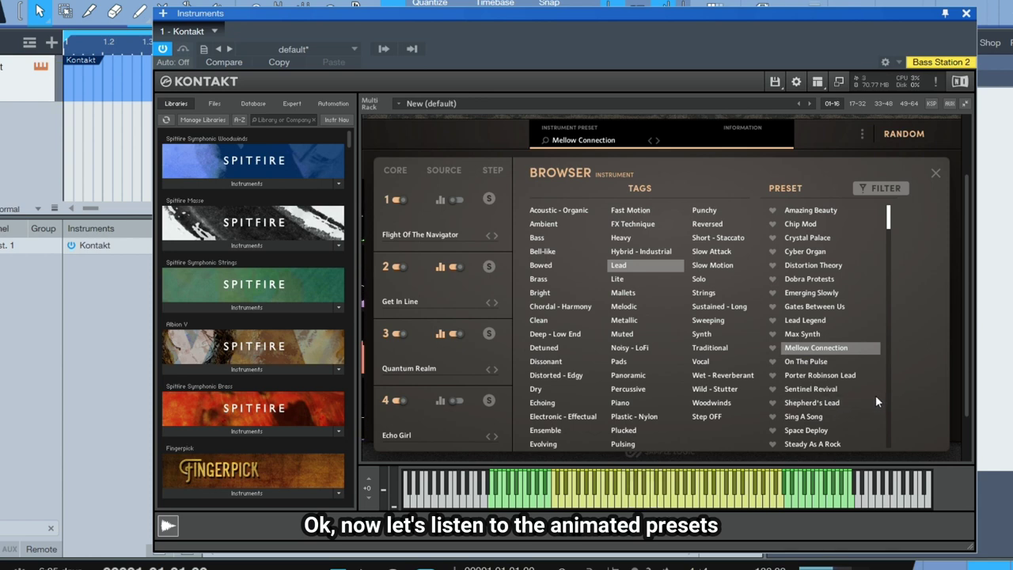
pyautogui.click(935, 173)
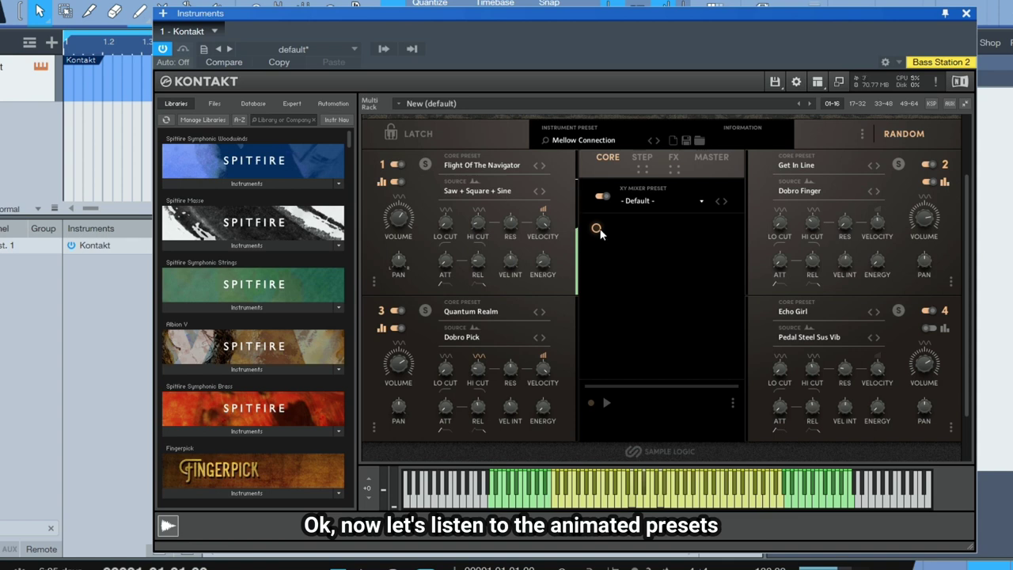
pyautogui.moveTo(598, 231); pyautogui.dragTo(585, 290)
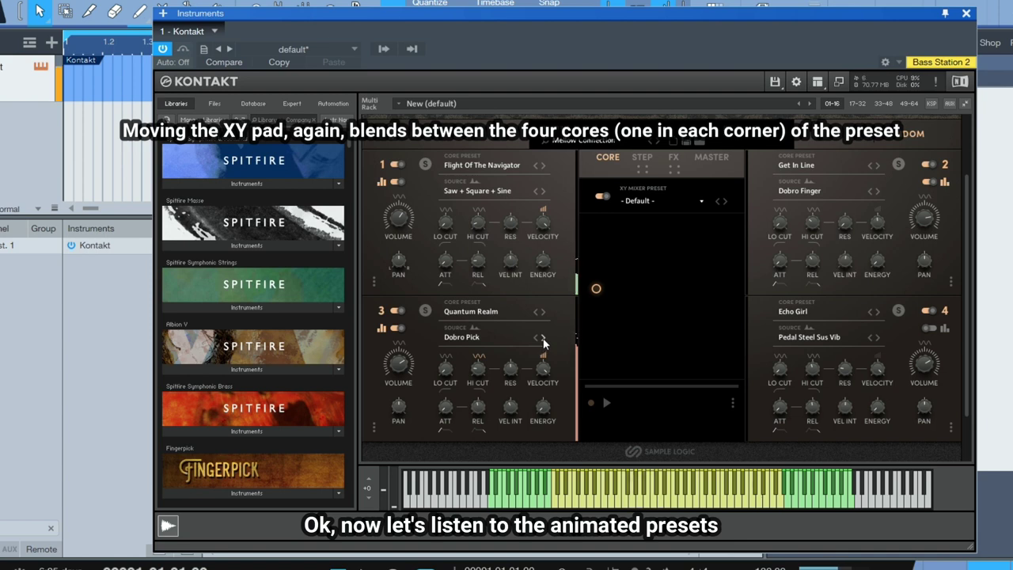
# Step: Switch off step sequencing for cores 1, 2 and 3, and change core 1's preset to Follow The Lead
pyautogui.click(642, 157)
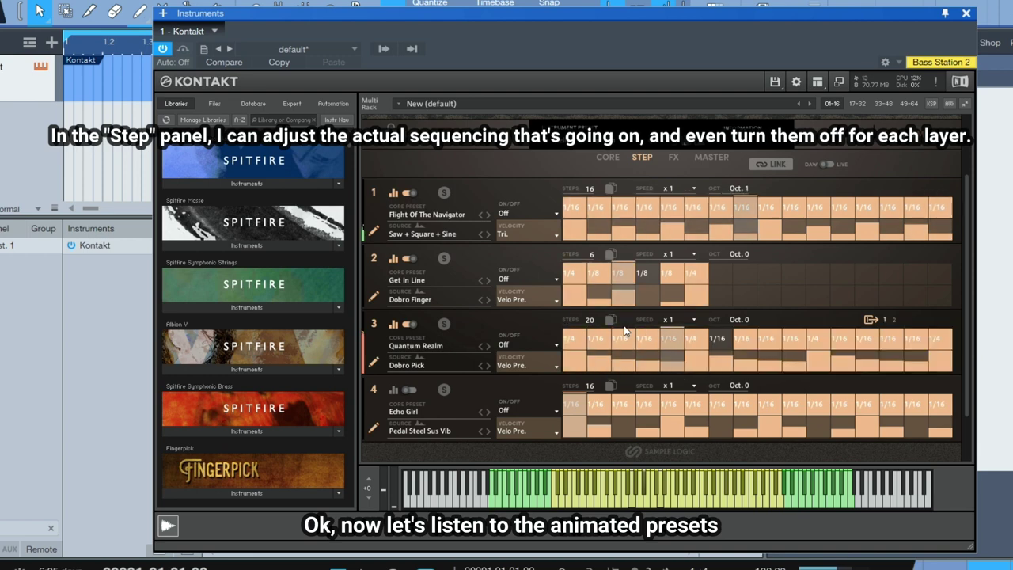
pyautogui.click(409, 193)
pyautogui.click(408, 259)
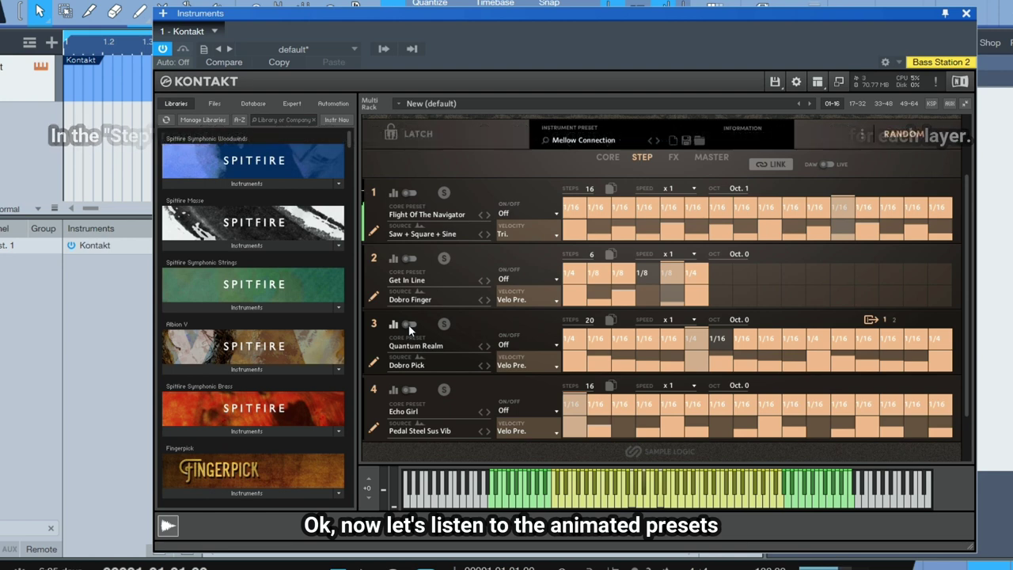
pyautogui.click(487, 215)
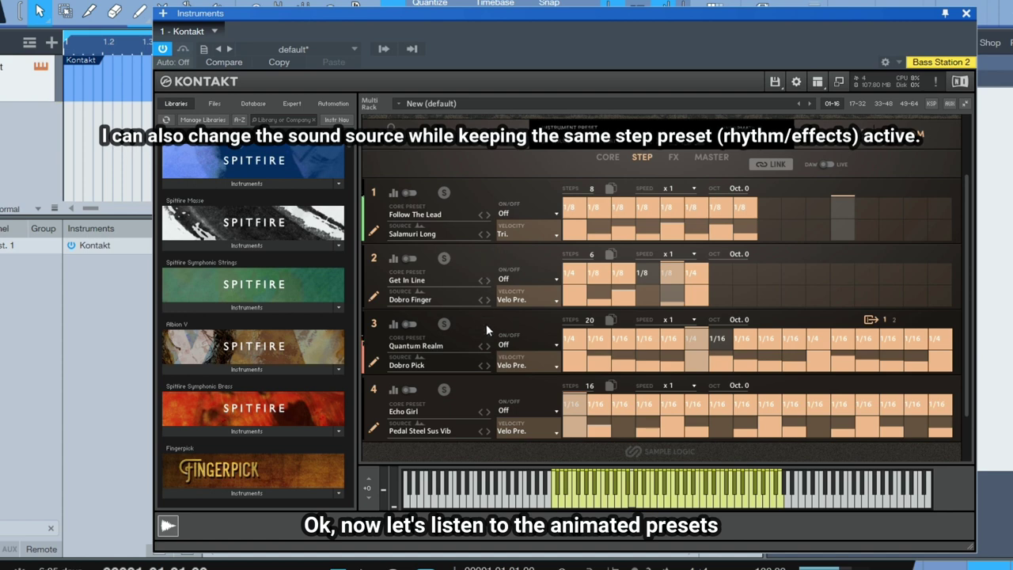
# Step: Re-enable core 3's step sequencing and audition the Kora Pluck and Mandolin Pick sources with its Quantum Realm preset
pyautogui.click(411, 324)
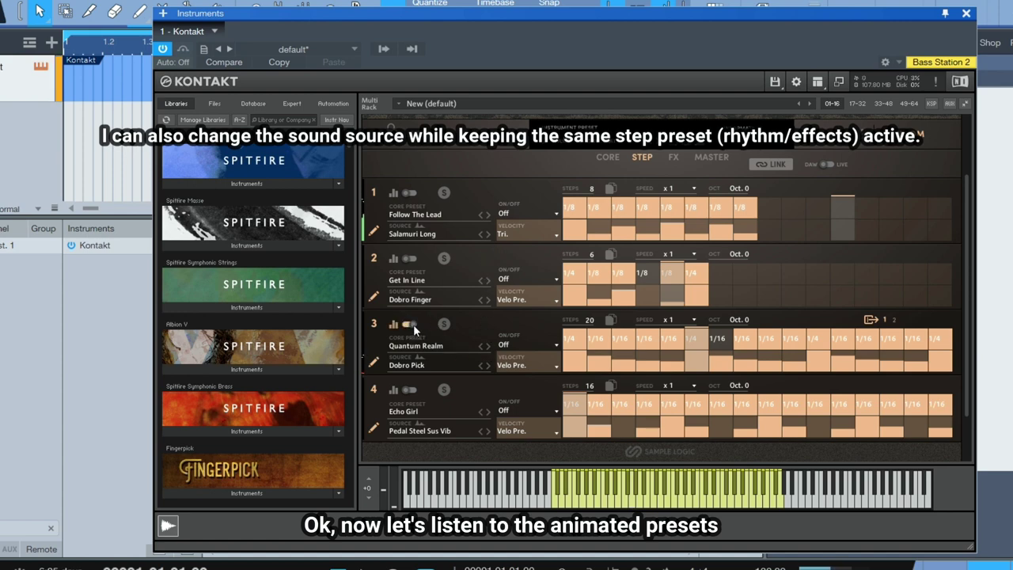
pyautogui.click(487, 366)
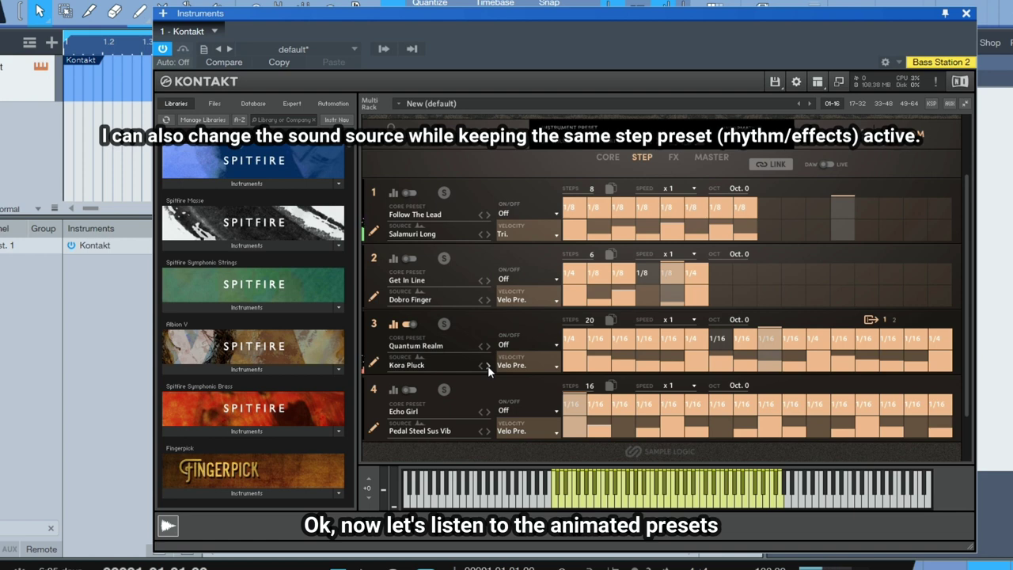
pyautogui.click(487, 366)
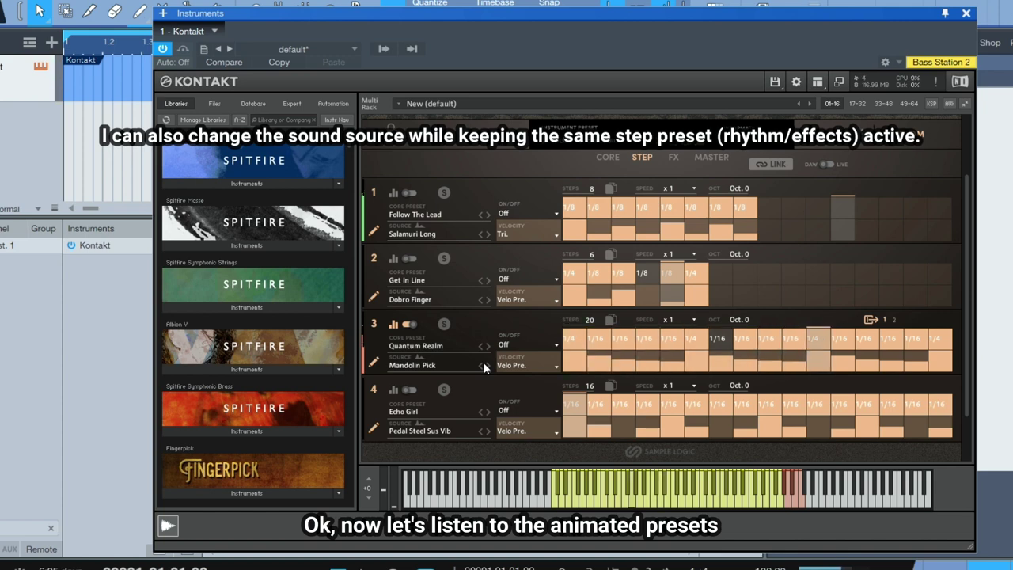
# Step: Return to the core view and move the XY mixer point from the core 1 and 3 side to near the pad's centre
pyautogui.scroll(3, 968, 214)
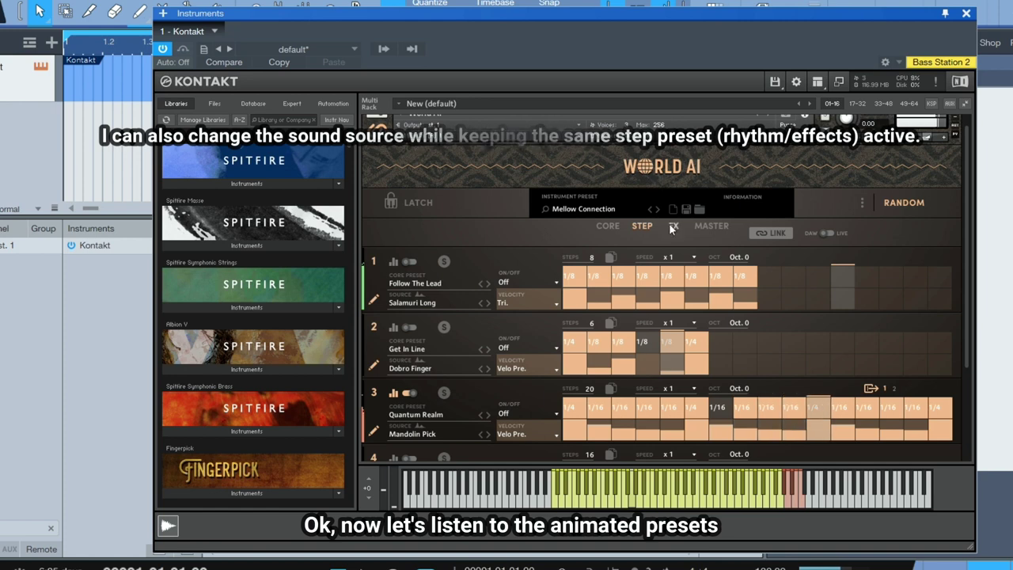
pyautogui.click(607, 226)
pyautogui.moveTo(597, 357); pyautogui.dragTo(672, 278)
pyautogui.scroll(-3, 672, 279)
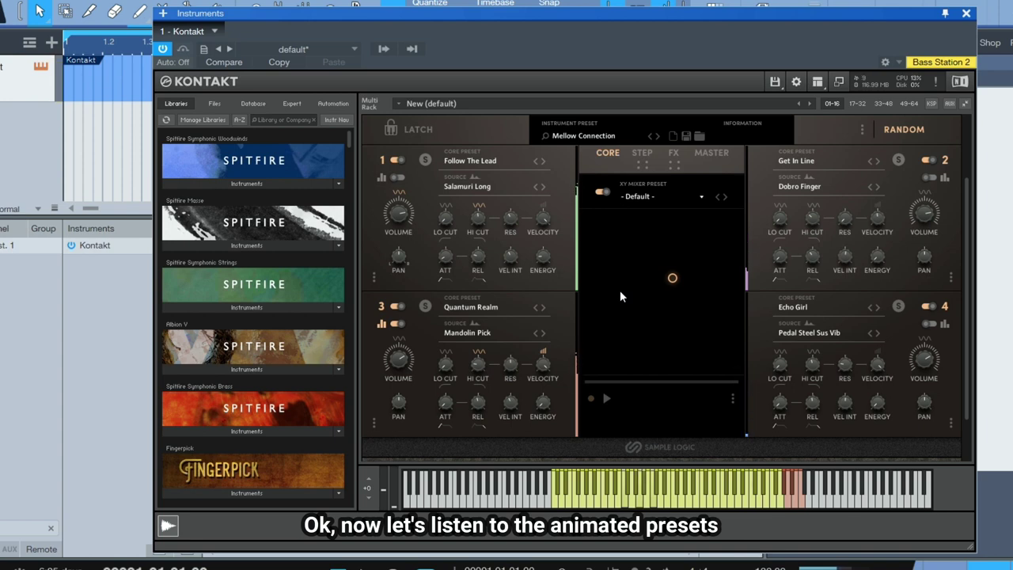
# Step: Filter the instrument presets by the Lead and Electronic - Effectual tags and load Max Synth
pyautogui.click(594, 136)
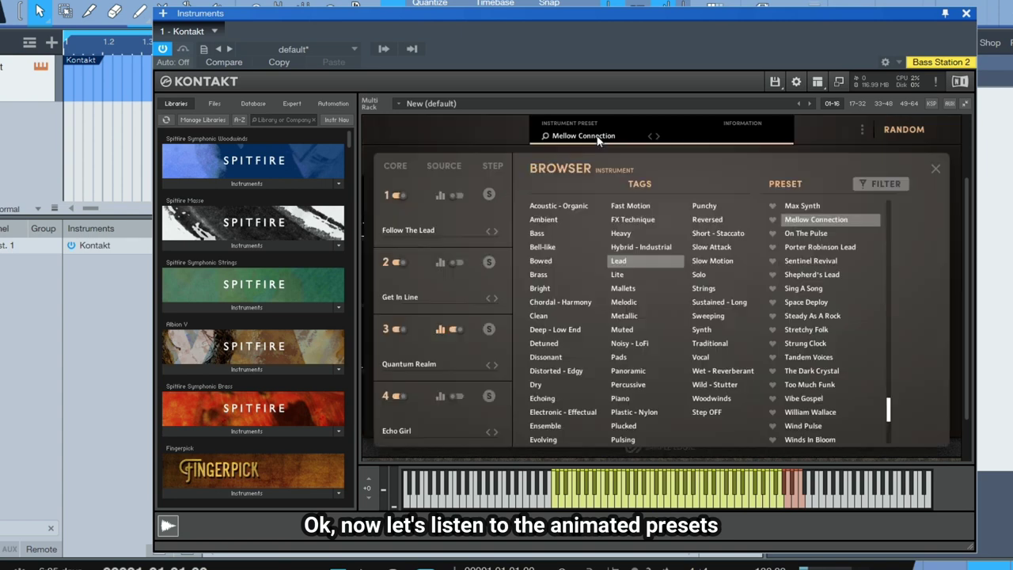
pyautogui.click(565, 412)
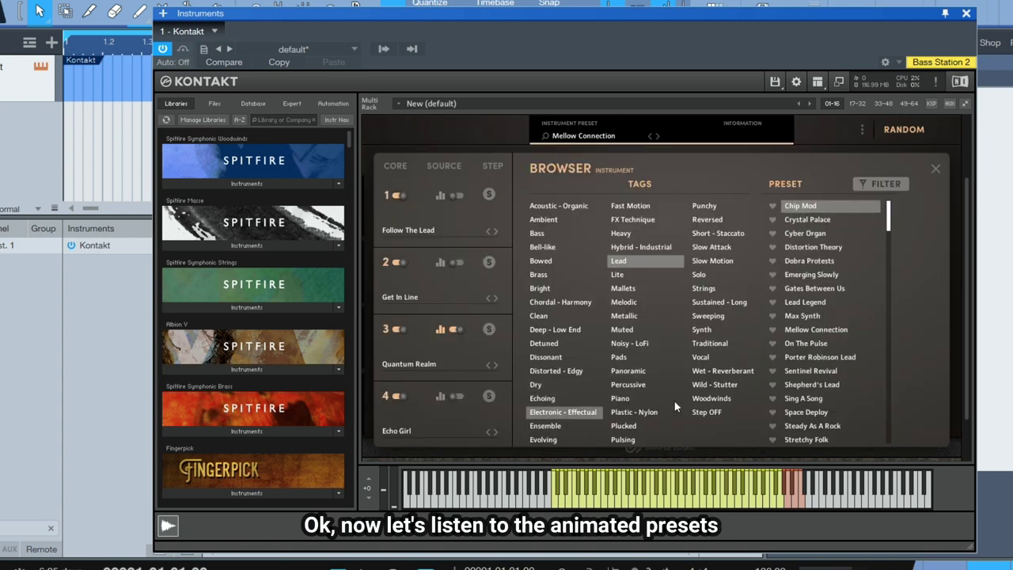
pyautogui.click(824, 316)
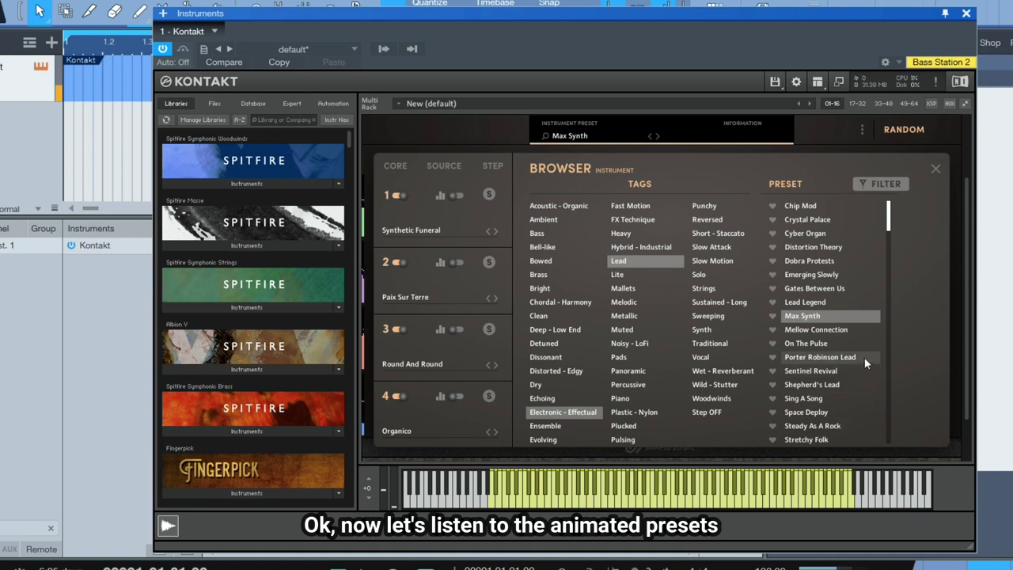
# Step: Filter the instrument presets by the Percussive tag and audition Celestial and Legends Of Link
pyautogui.click(629, 385)
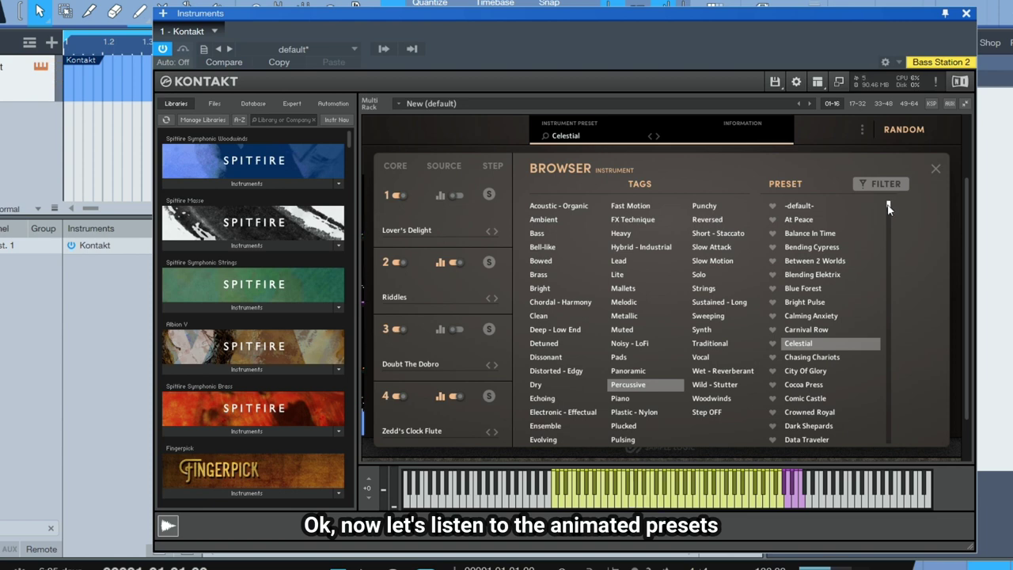
pyautogui.moveTo(888, 207); pyautogui.dragTo(889, 303)
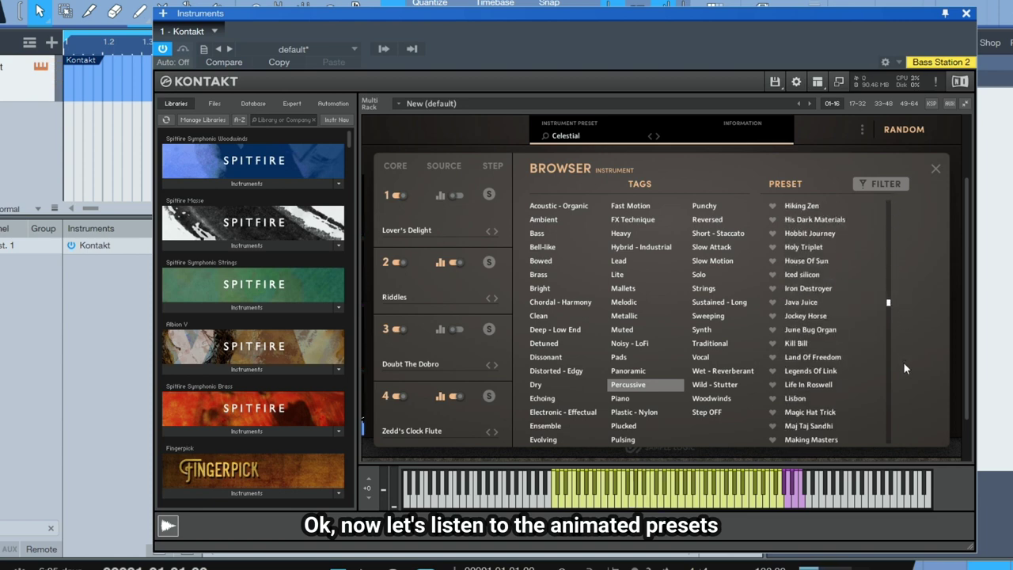
pyautogui.click(843, 371)
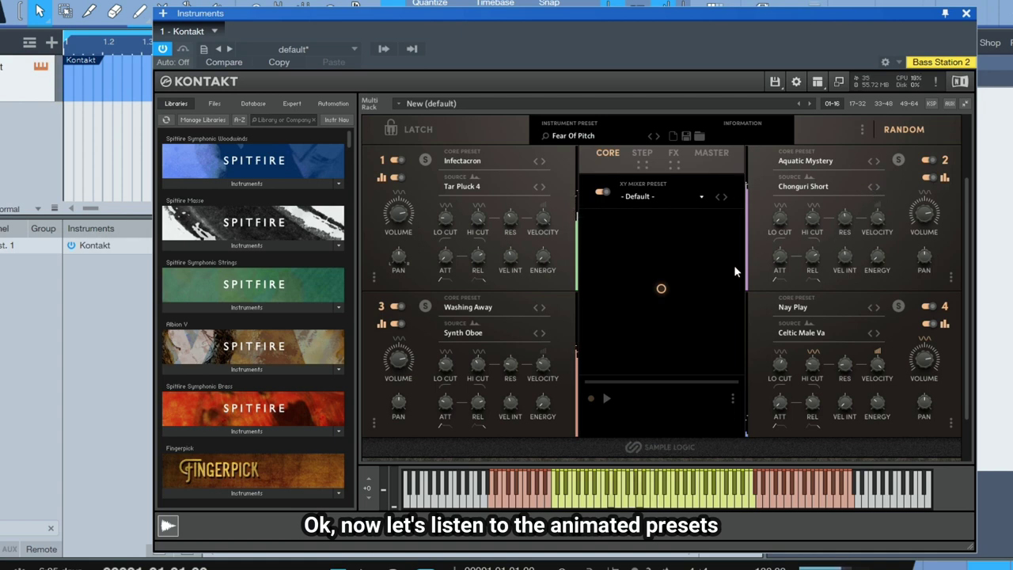
# Step: Blend the Fear Of Pitch preset by moving its XY mixer point towards core 4 and back to the centre
pyautogui.moveTo(660, 288); pyautogui.dragTo(730, 361)
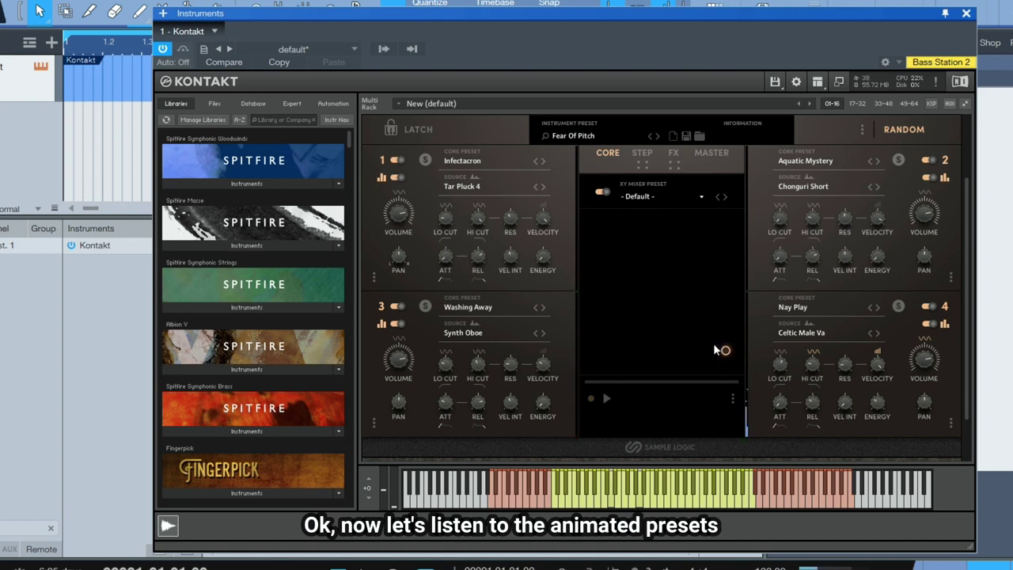
pyautogui.moveTo(726, 352); pyautogui.dragTo(663, 297)
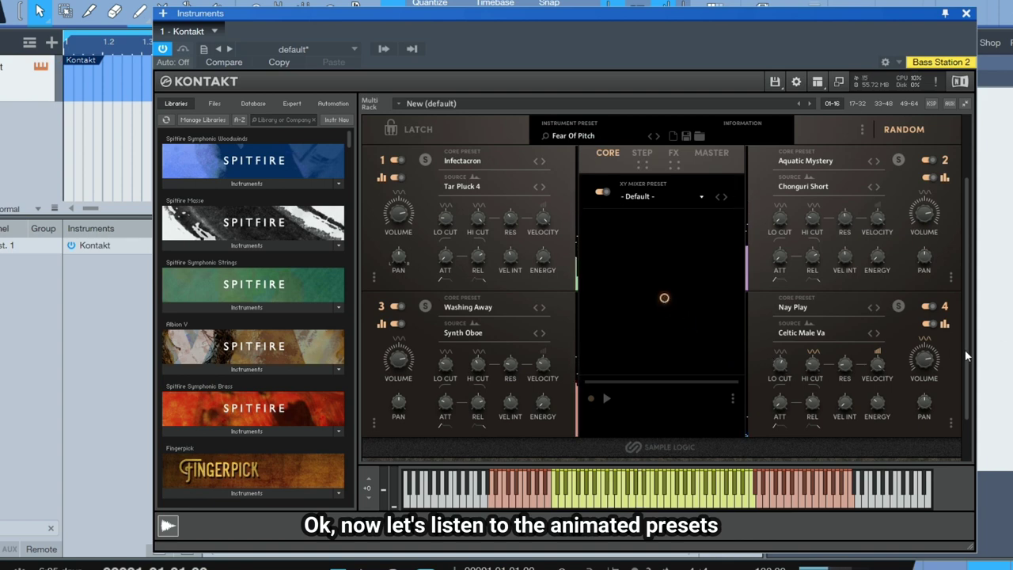
# Step: Audition the Grogu Force and Mando Lingering instrument presets under the Melodic tag
pyautogui.scroll(2, 798, 206)
pyautogui.click(798, 206)
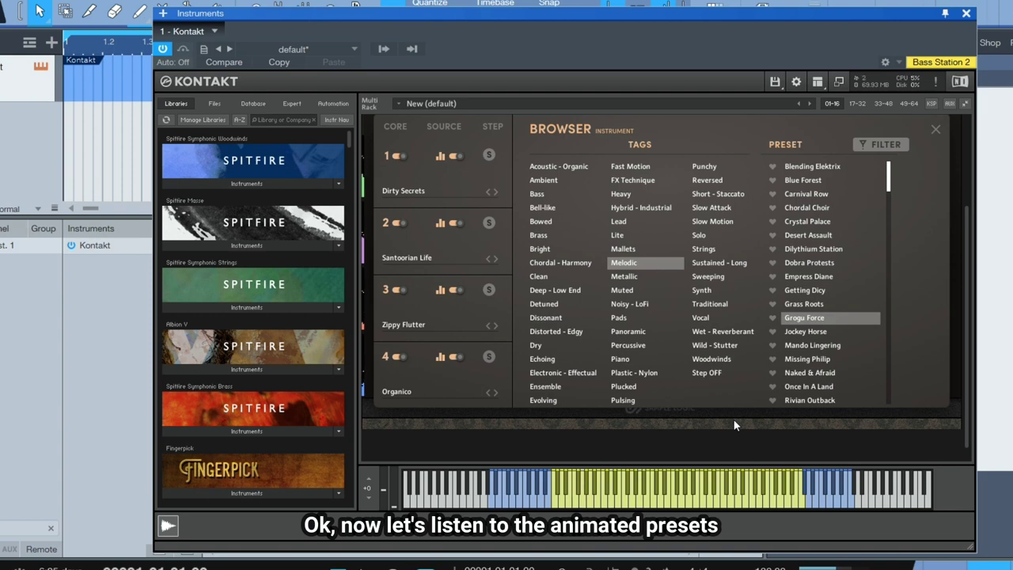
pyautogui.click(815, 347)
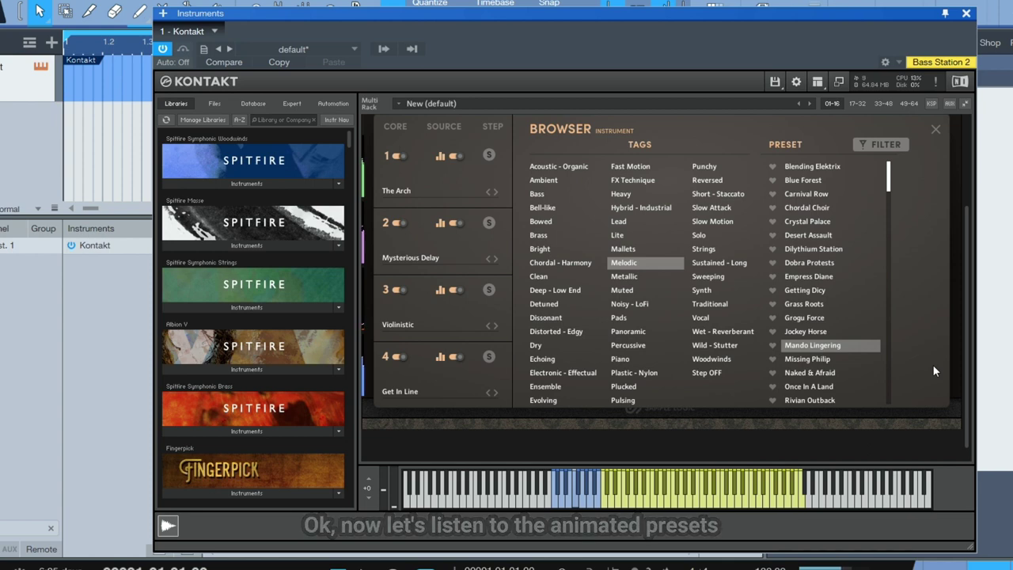